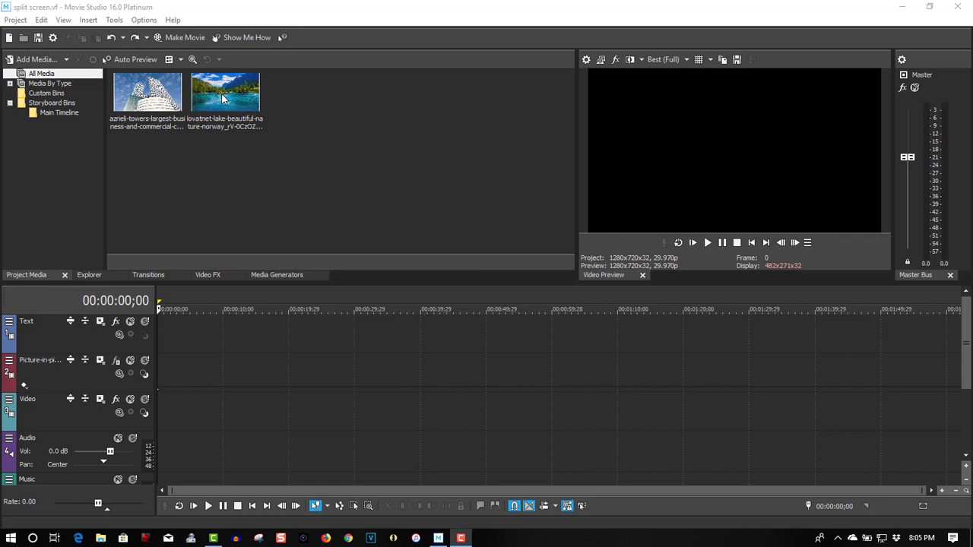
Place the towers photo on the Video track, match the project to 1080p 25 fps, and insert a new video track
drag(148, 95, 149, 436)
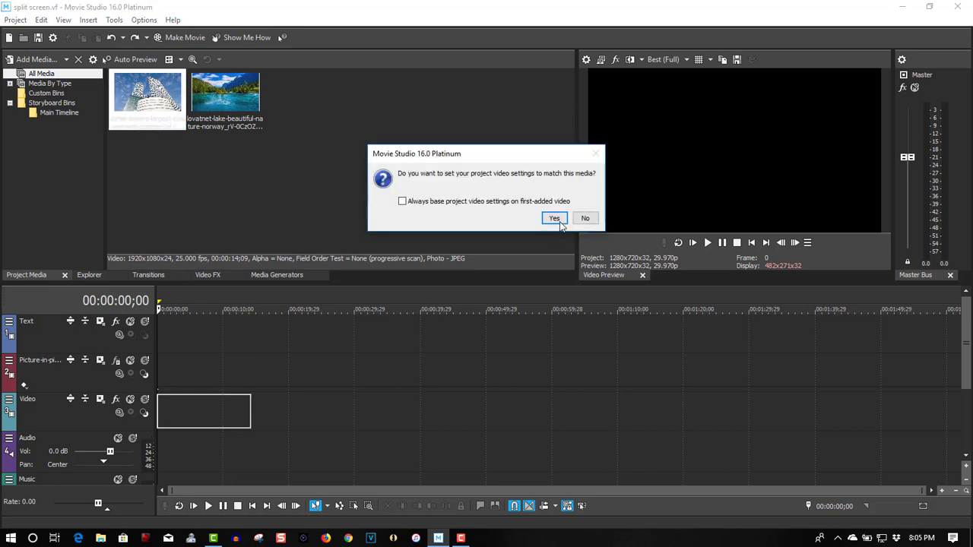
click(557, 220)
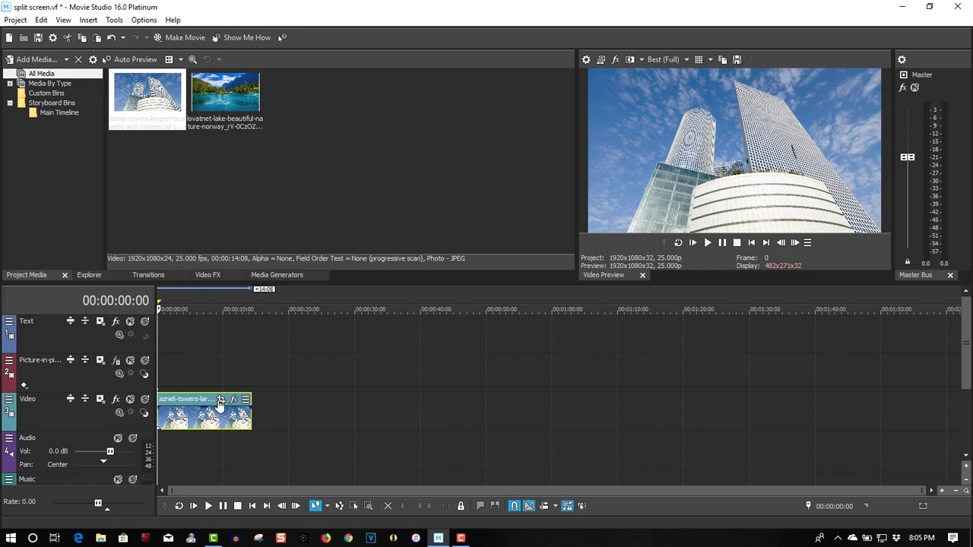
right_click(279, 415)
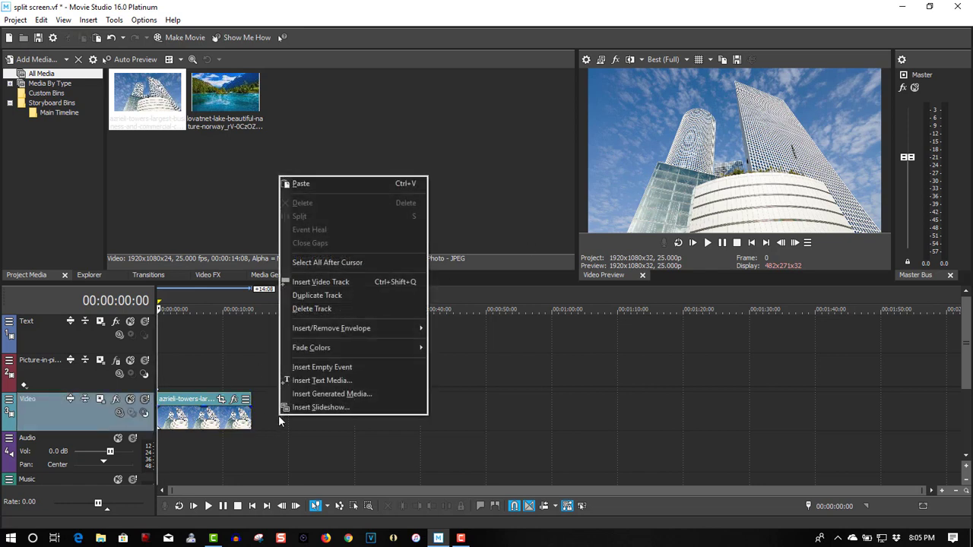
click(306, 285)
Move the photo to the new top track, add the lake video below it, and trim the photo to end with it
drag(190, 456, 183, 423)
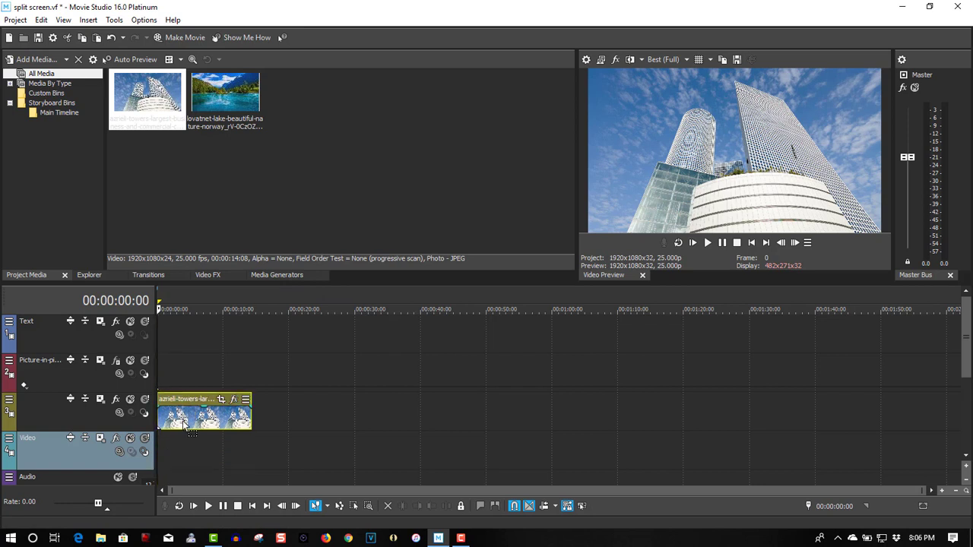
drag(228, 106, 165, 459)
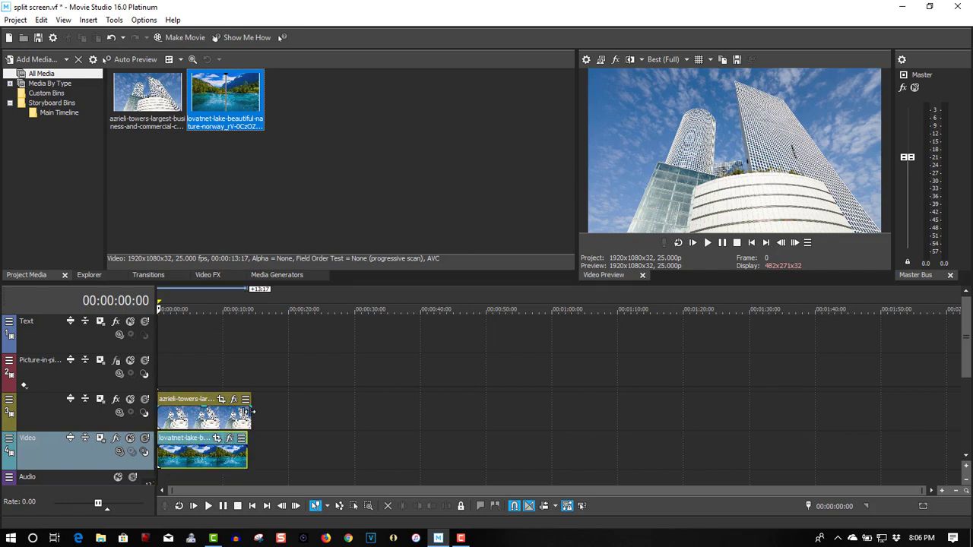
drag(245, 411, 245, 413)
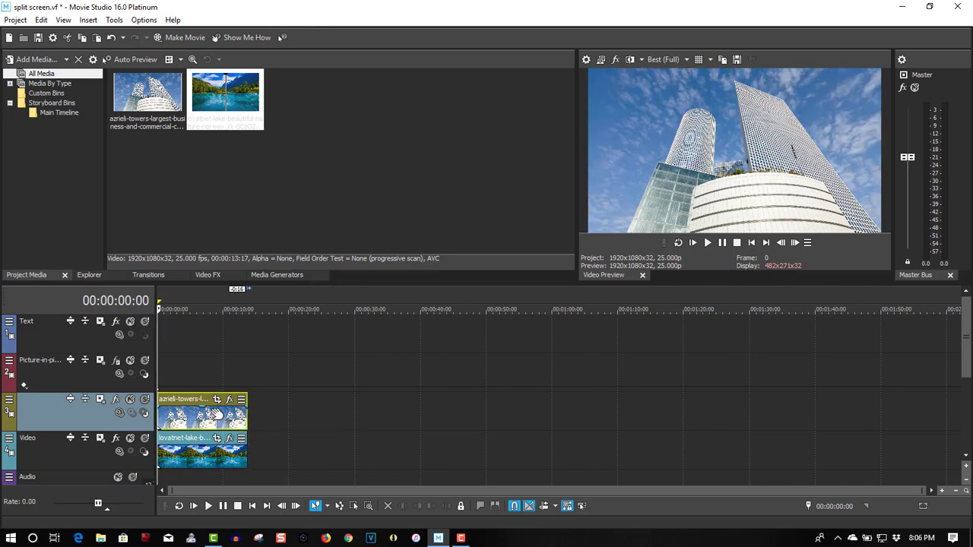
Set the towers photo's Event Pan/Crop to Width 3840 and X Center 1920
click(217, 399)
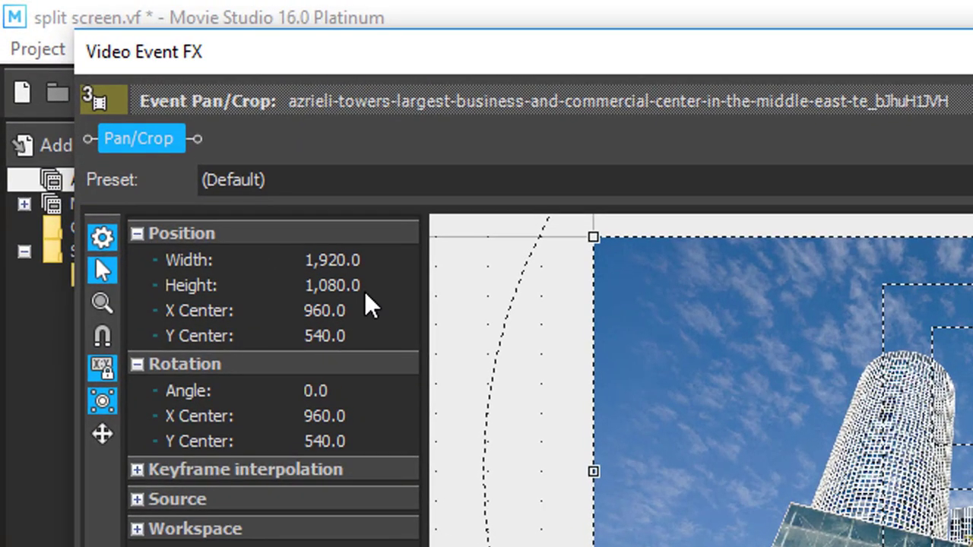
click(328, 263)
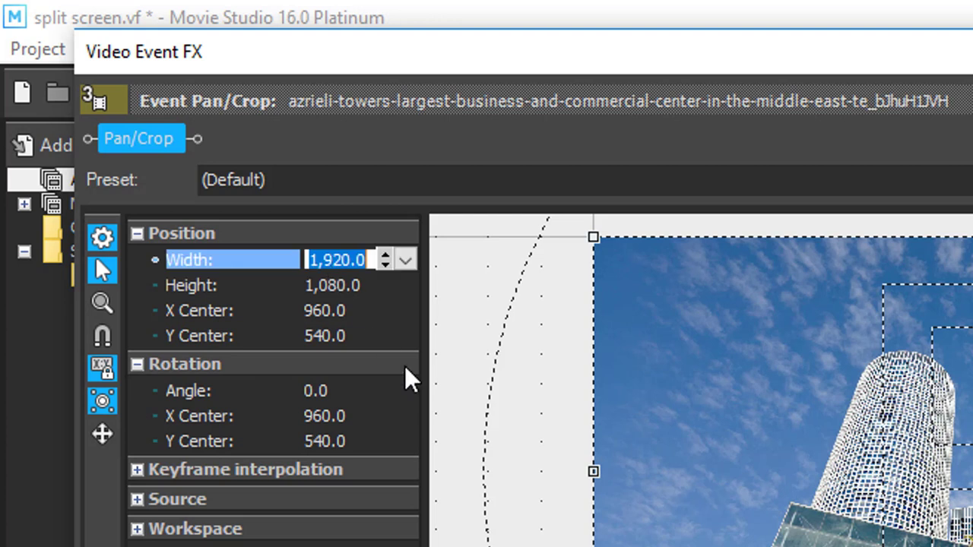
text(3840)
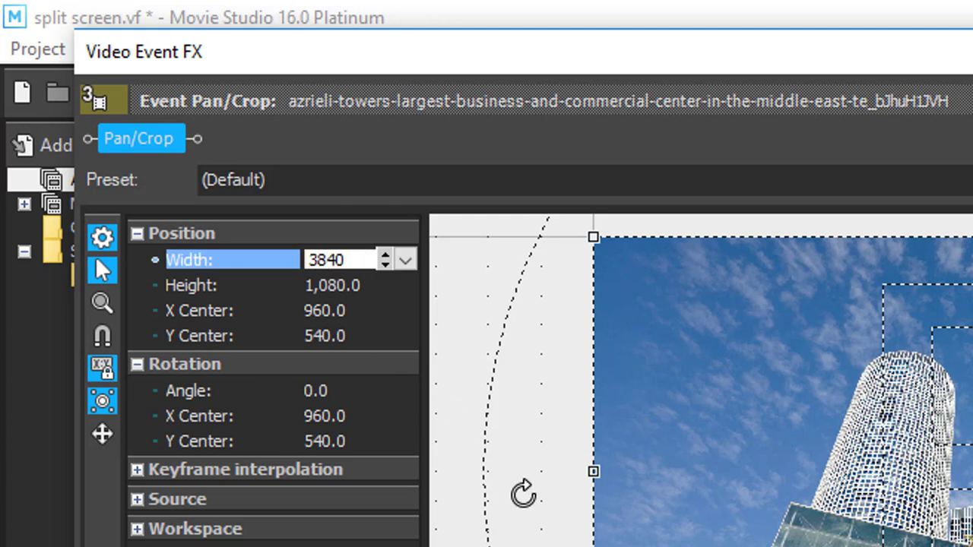
key(Return)
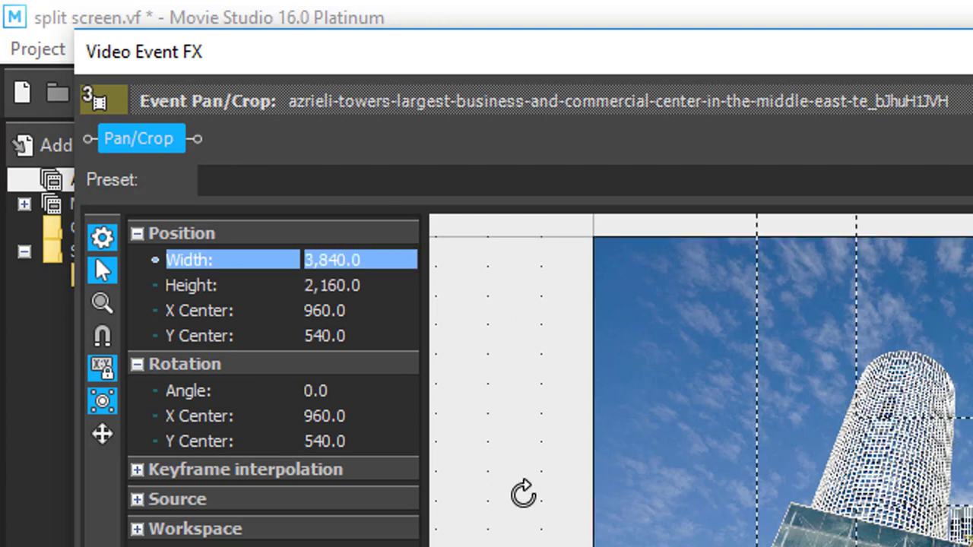
click(348, 310)
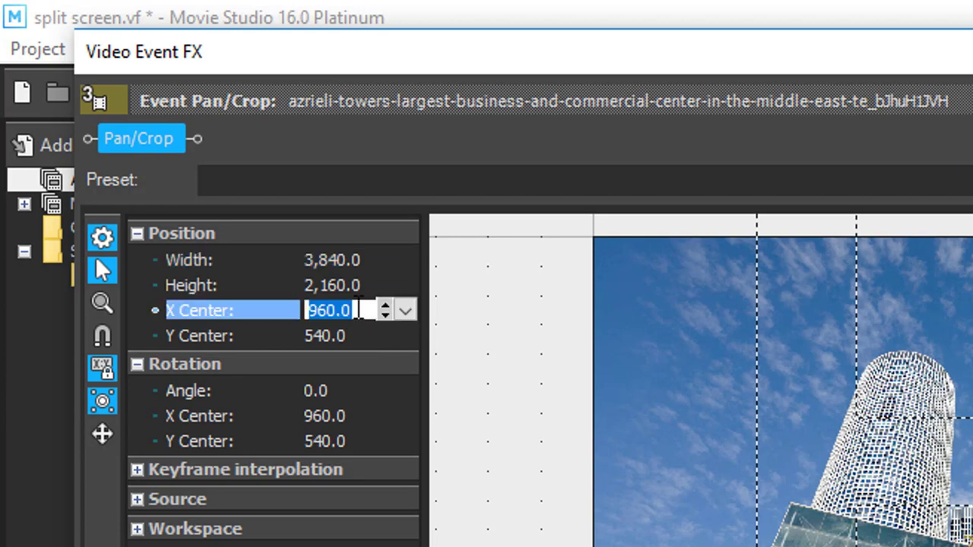
text(1920)
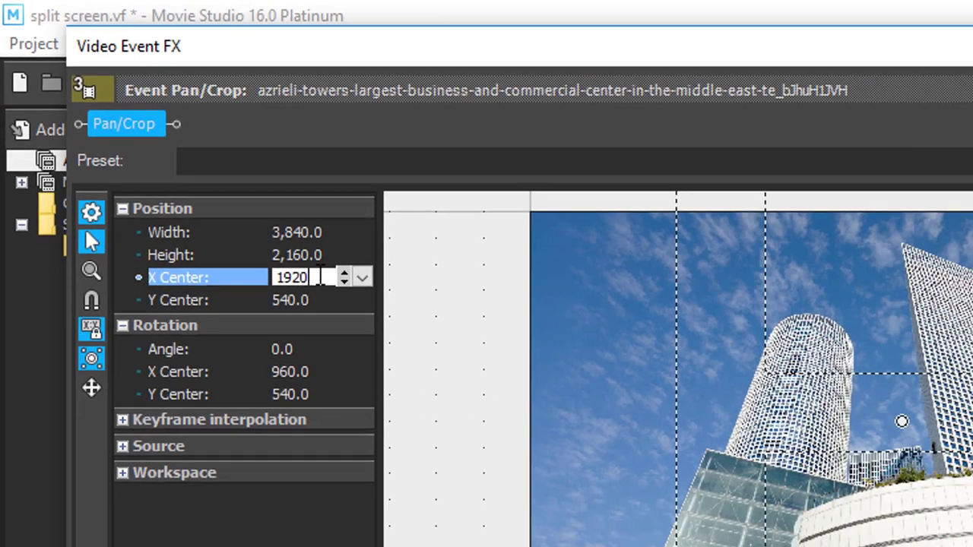
key(Return)
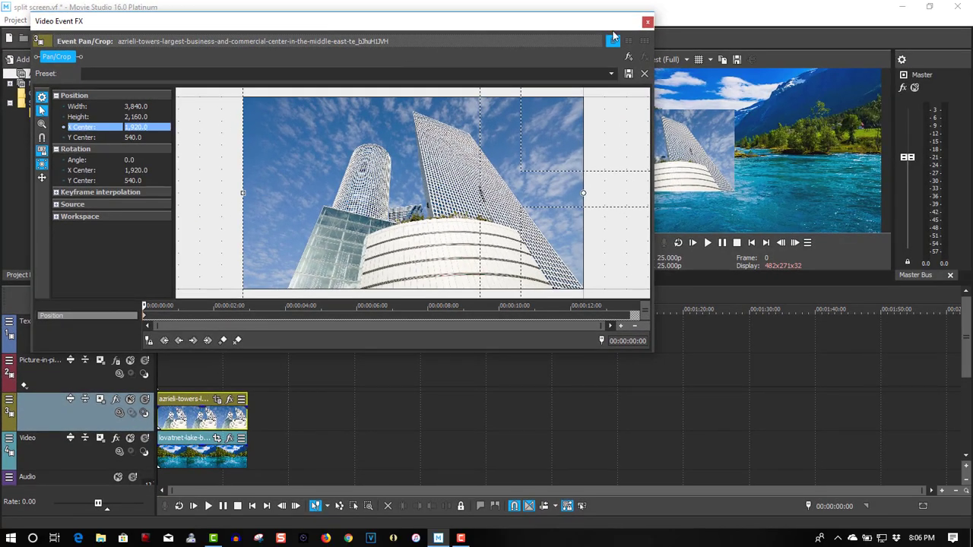
click(647, 21)
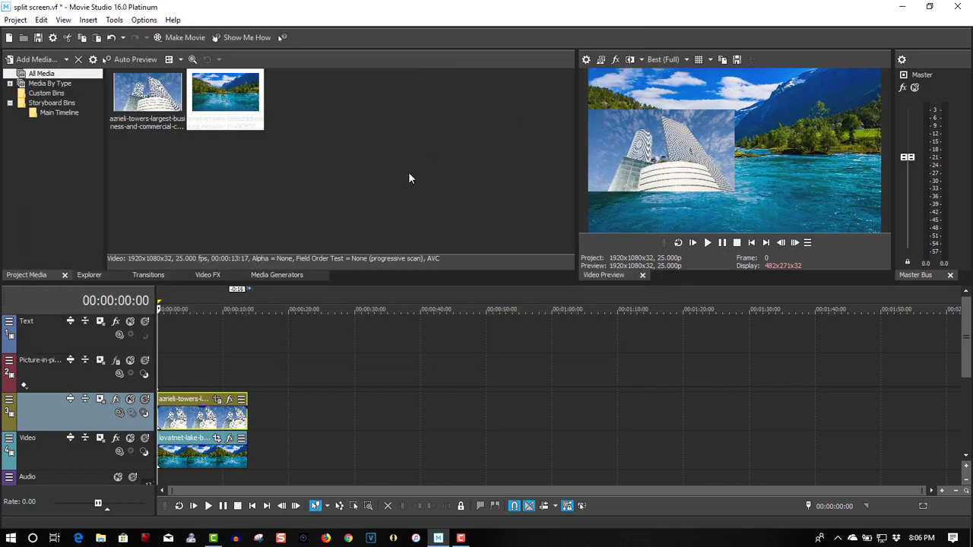
Set the lake video's Event Pan/Crop to Width 3840 and X Center 0
click(218, 443)
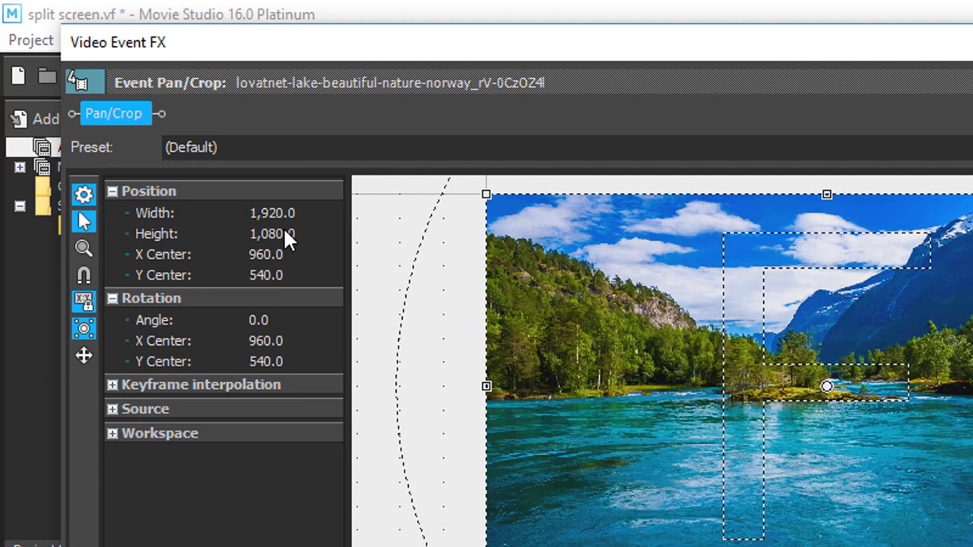
double_click(142, 106)
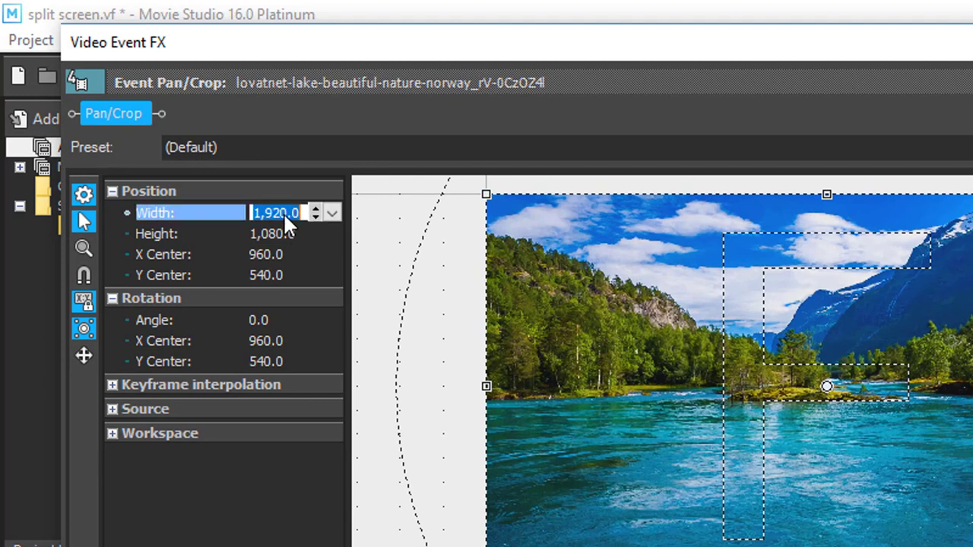
text(3840)
key(Return)
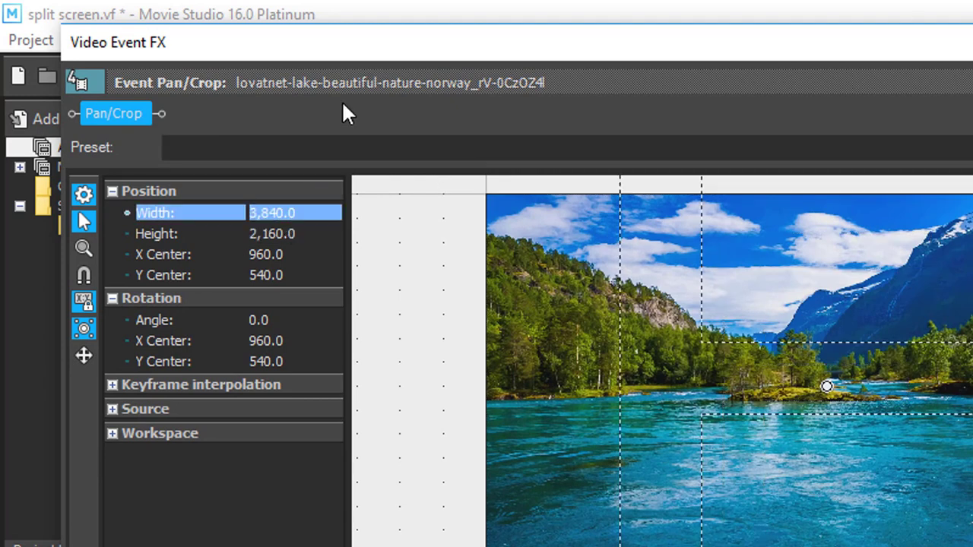
double_click(296, 256)
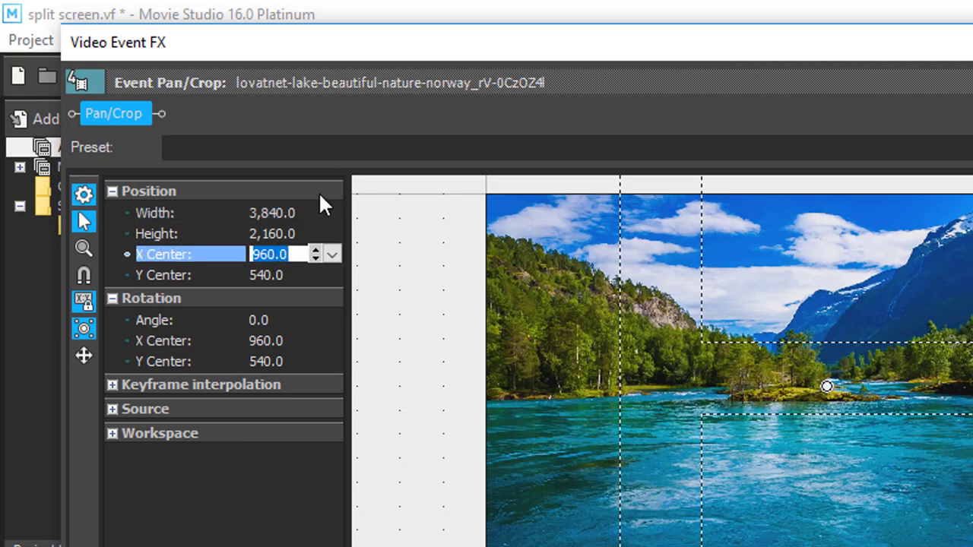
text(0)
key(Return)
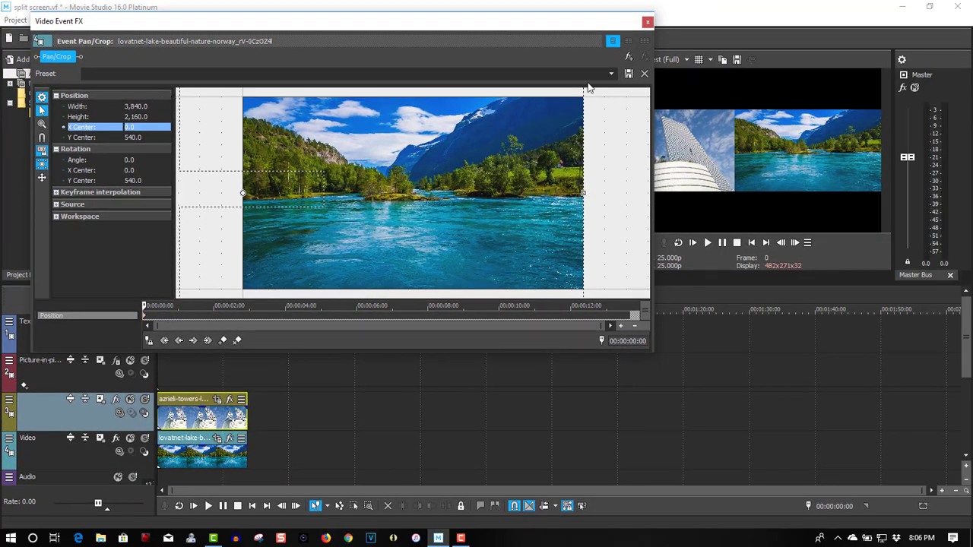
click(646, 23)
Play the split-screen preview, pause it, and return to the start of the timeline
click(707, 243)
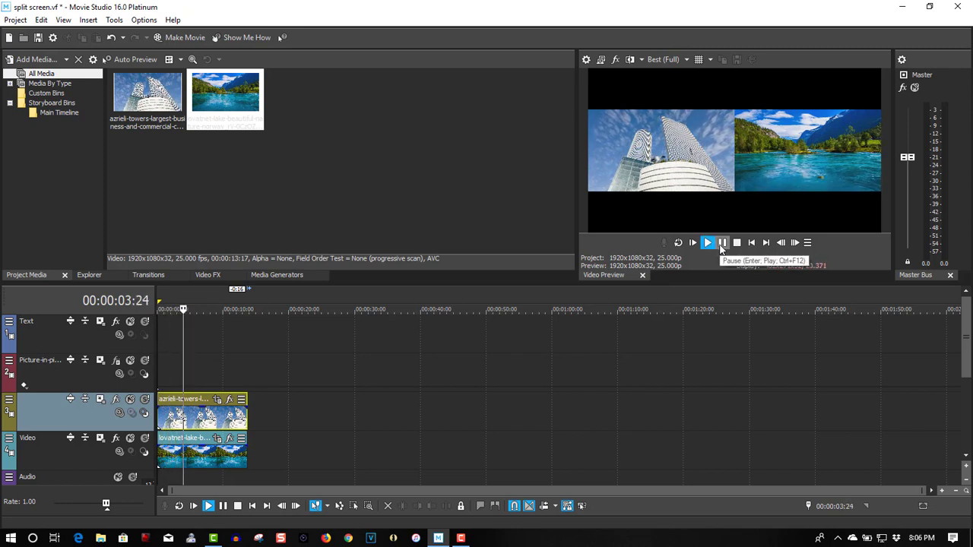
click(721, 248)
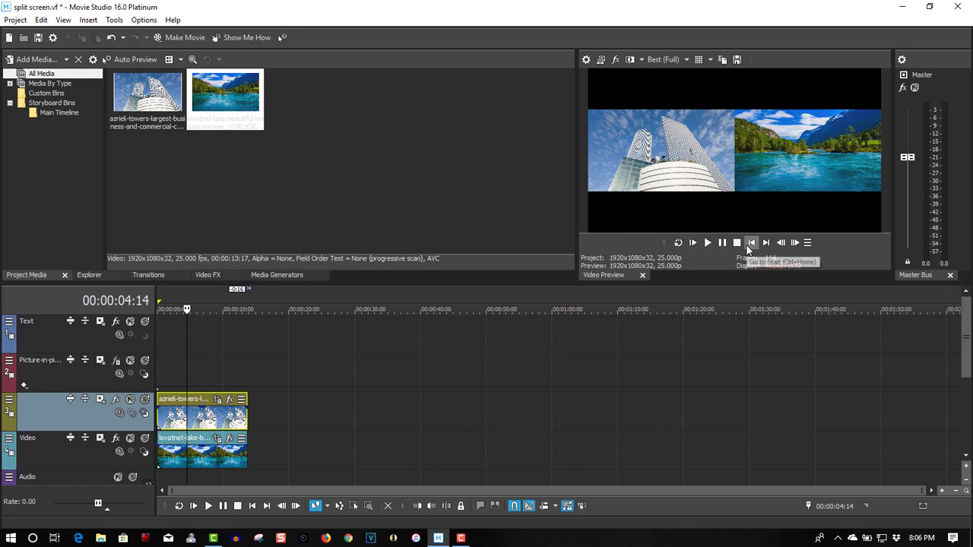
click(750, 244)
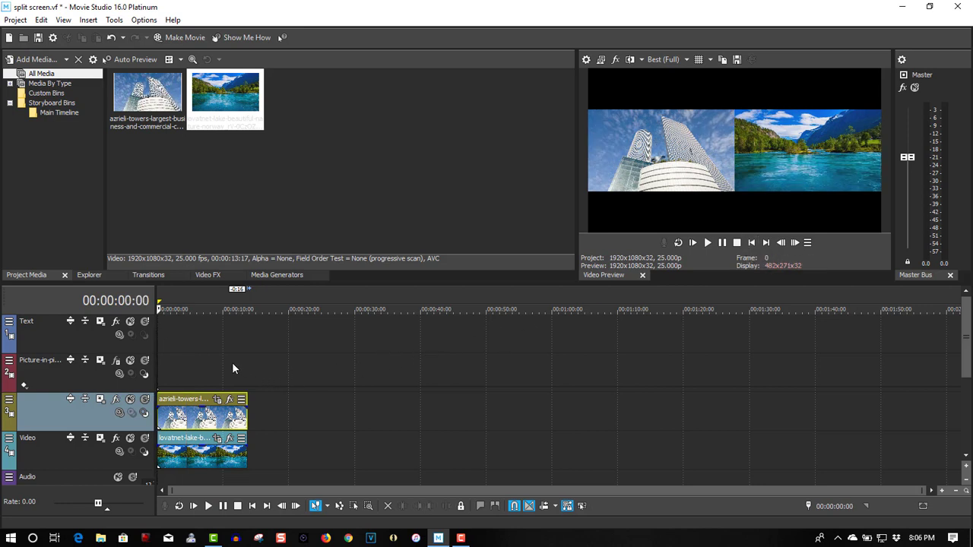
Add a Titles & Text media generator event onto the Text track
click(274, 276)
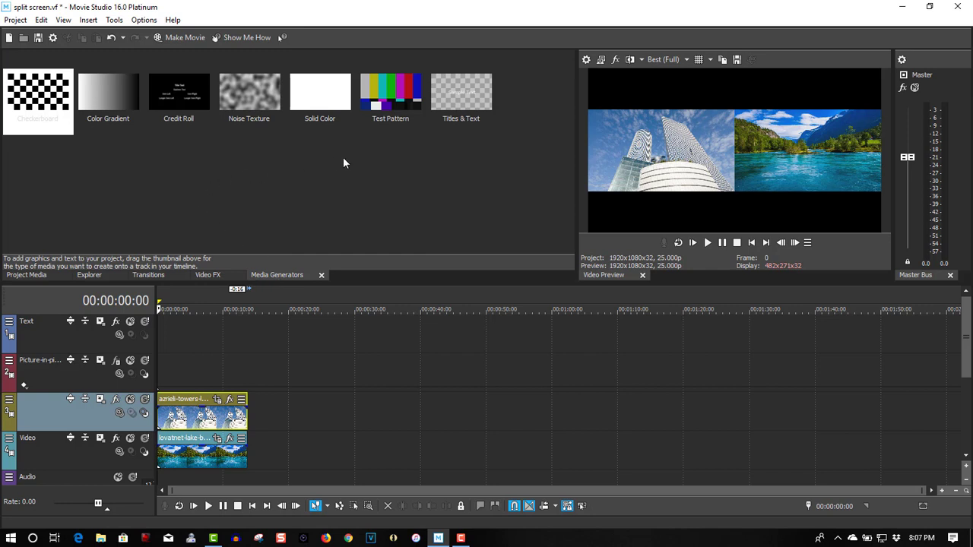
click(471, 89)
drag(470, 90, 147, 340)
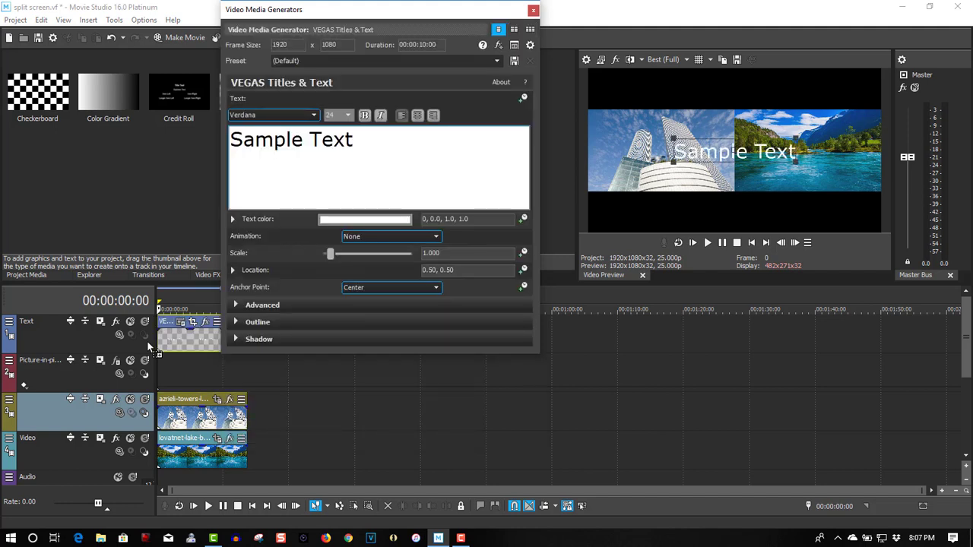
Replace the Sample Text with 'Before' and move it to the top-left, around 0.23, 0.88
drag(366, 146, 228, 141)
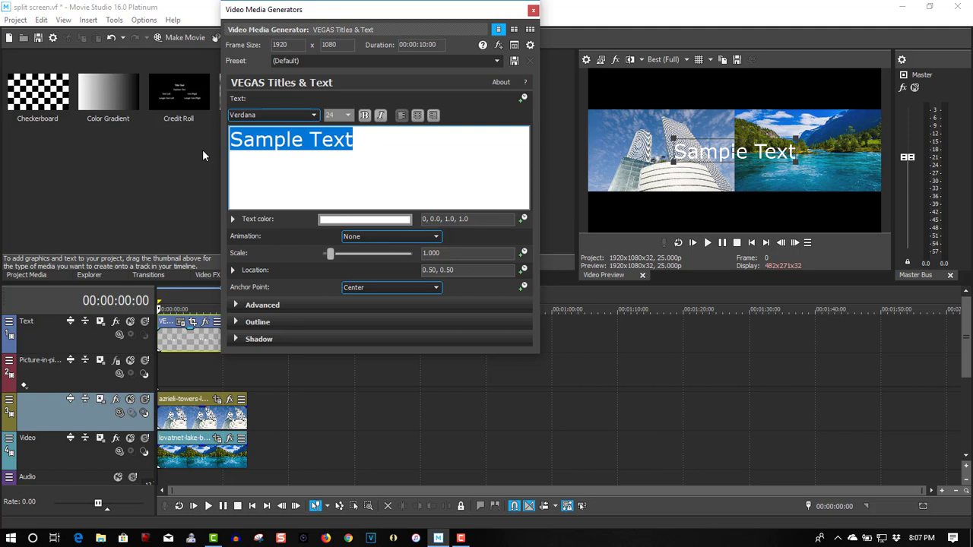
text(Before)
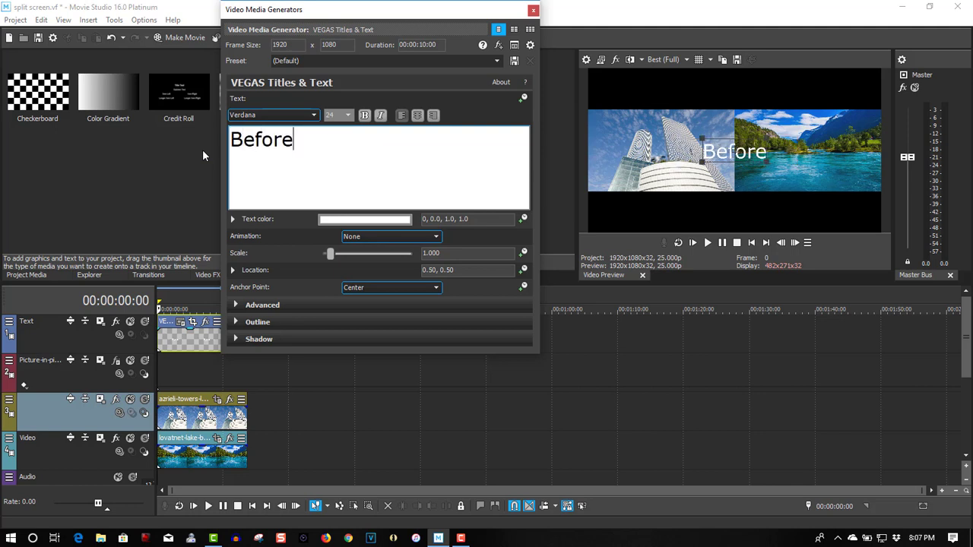
drag(741, 149, 664, 87)
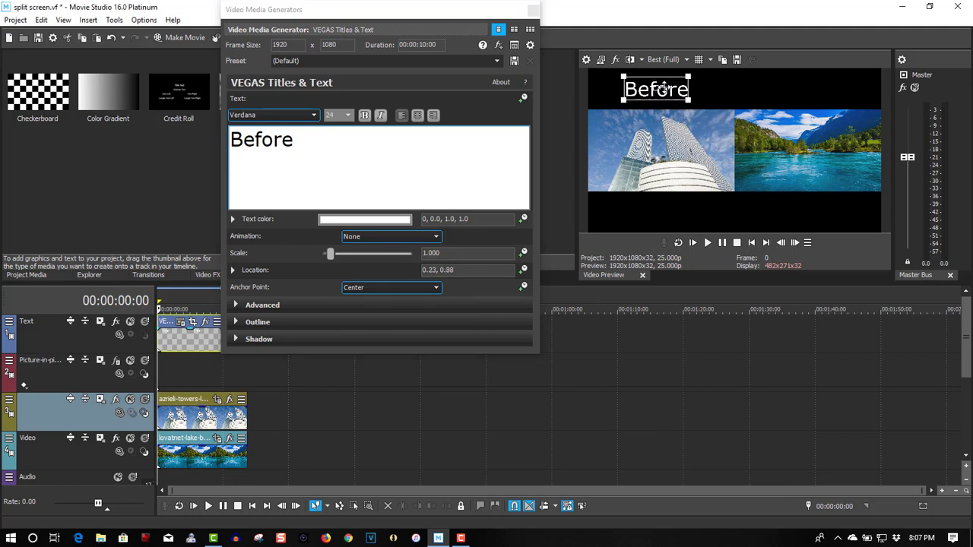
click(533, 10)
Insert a new video track above the Text track and copy the Before title event
right_click(257, 328)
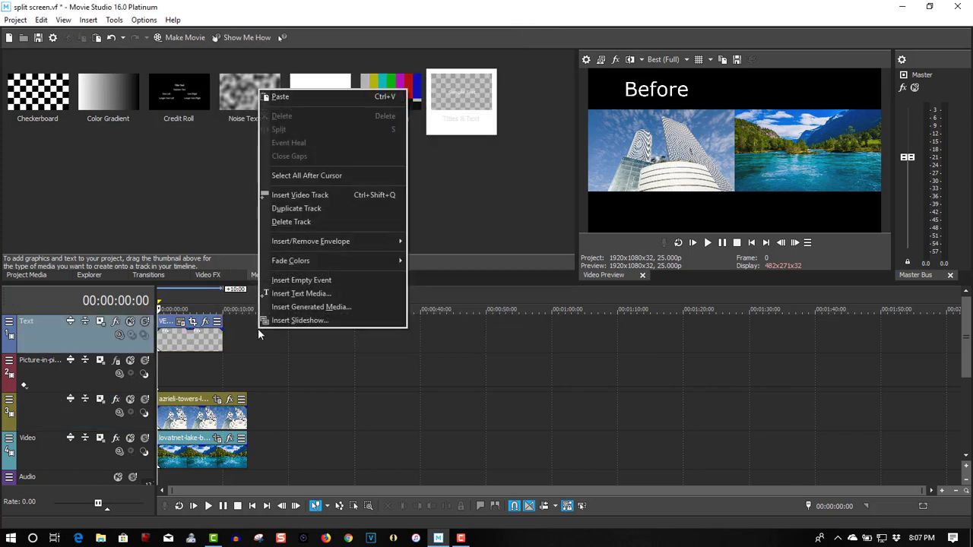
click(297, 196)
click(176, 380)
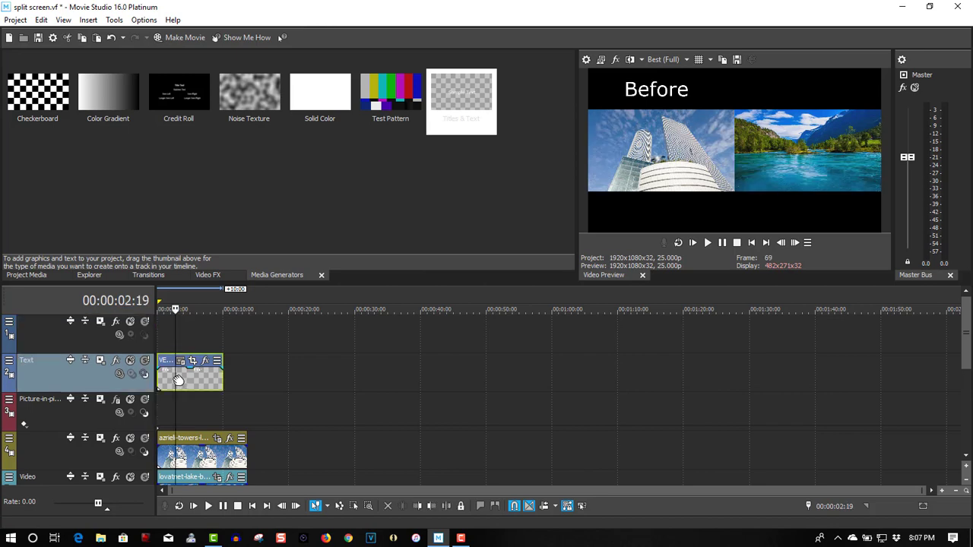
right_click(177, 379)
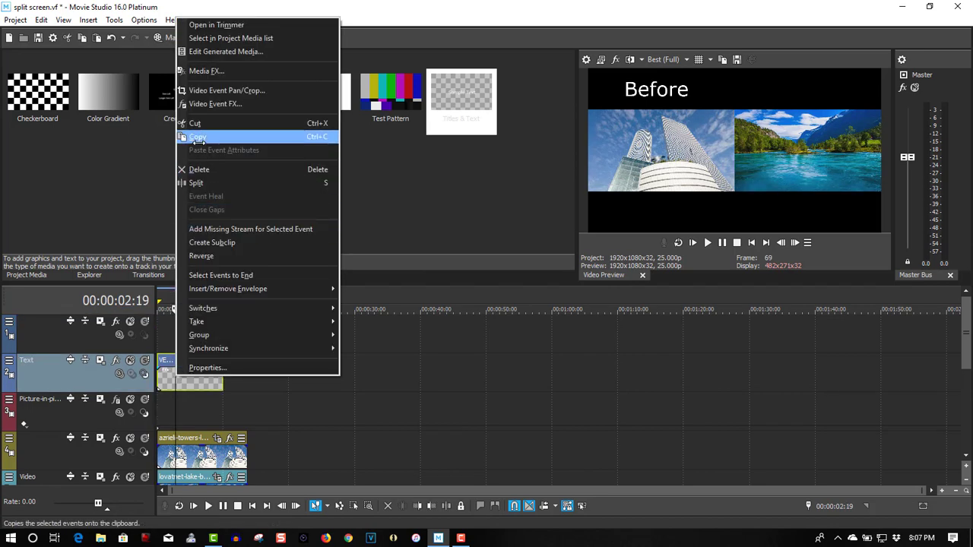
click(197, 137)
Paste the title onto the new top track starting at 00:00:00 and open its text settings
right_click(165, 325)
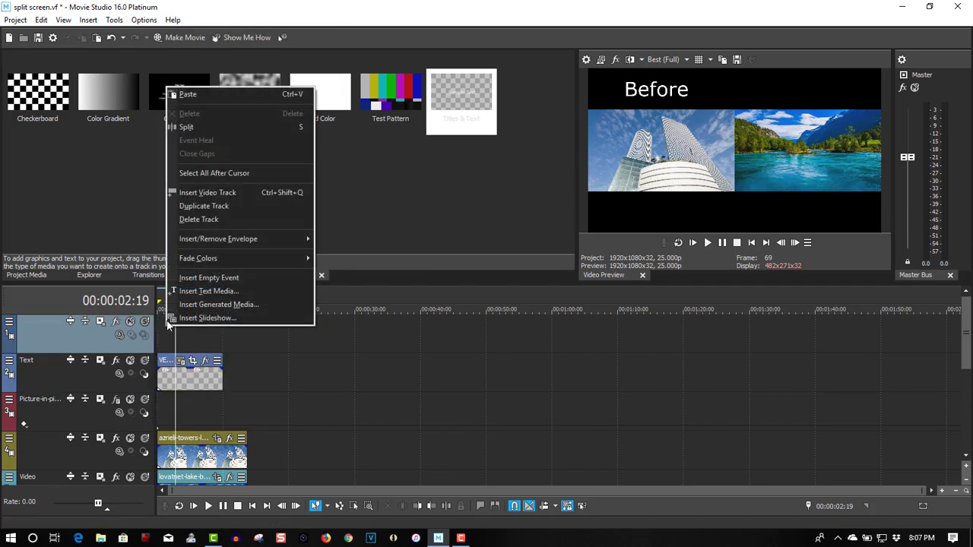
click(197, 95)
click(565, 233)
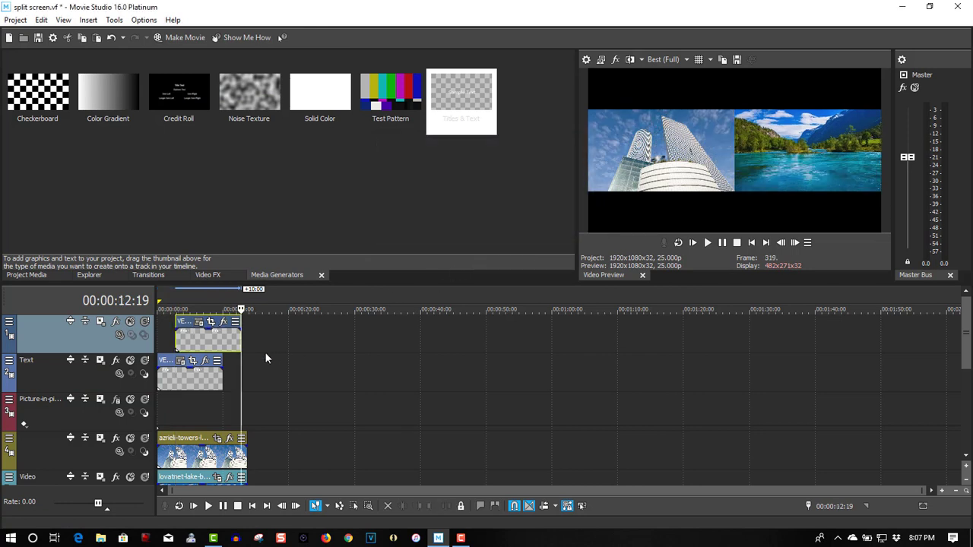
drag(204, 346, 186, 346)
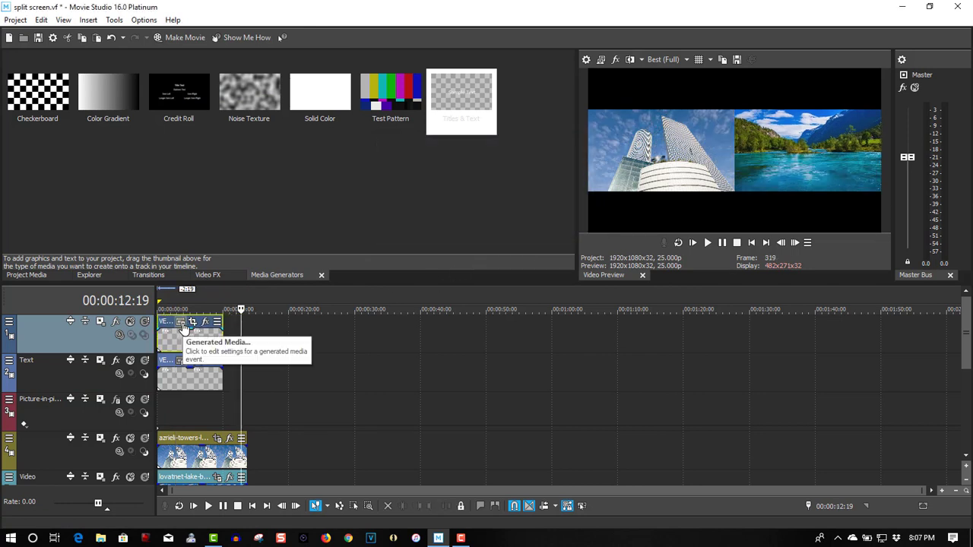
click(182, 327)
Change the copied title to 'After' and move it right above the lake video, around 0.74, 0.87
drag(304, 145, 183, 139)
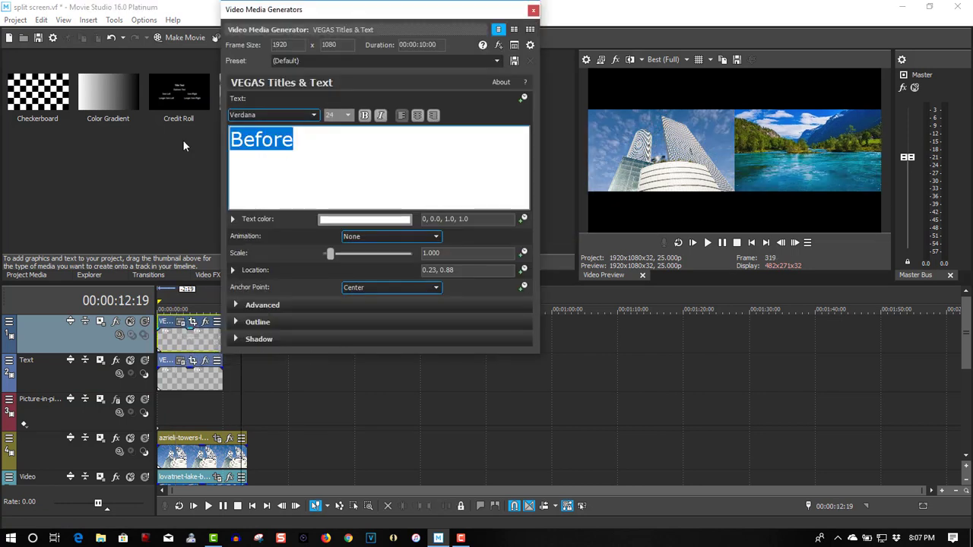
text(After)
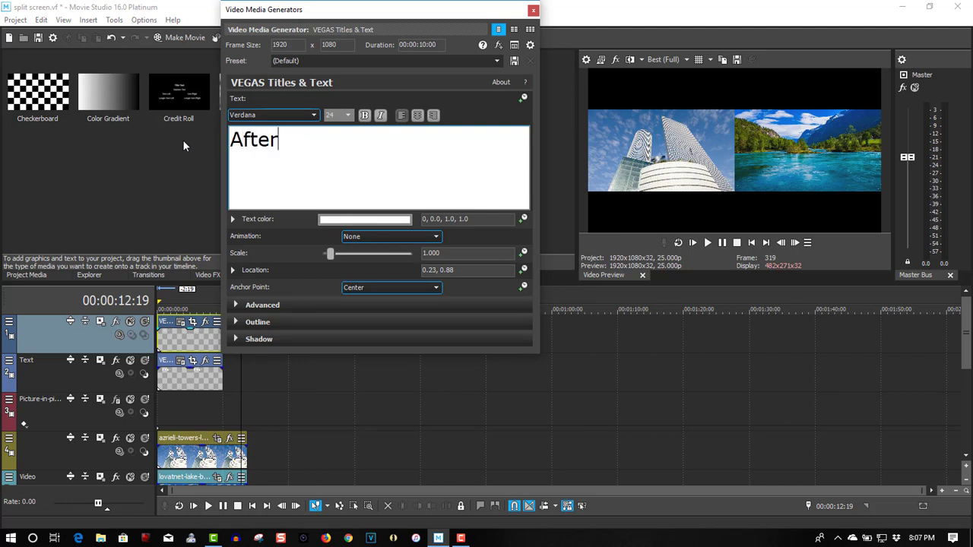
click(750, 243)
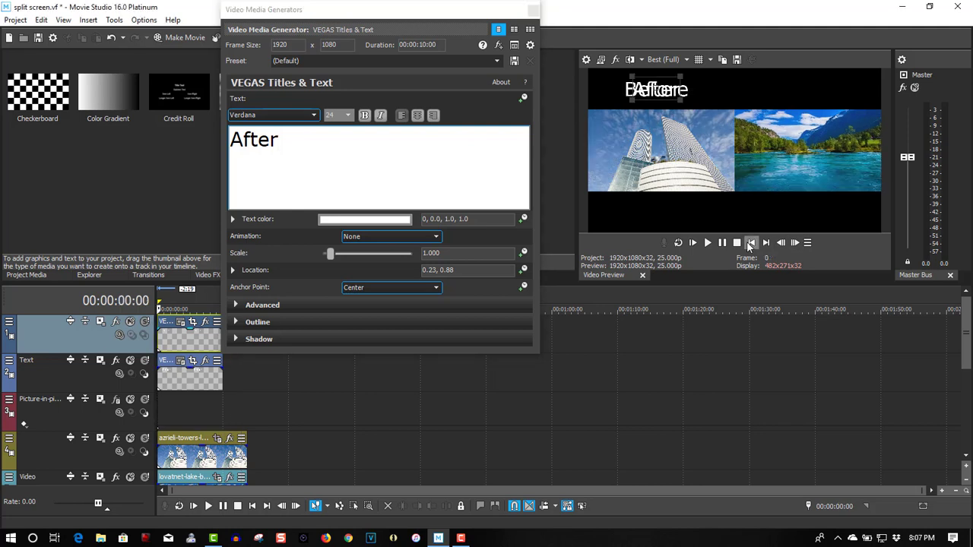
drag(666, 89, 815, 89)
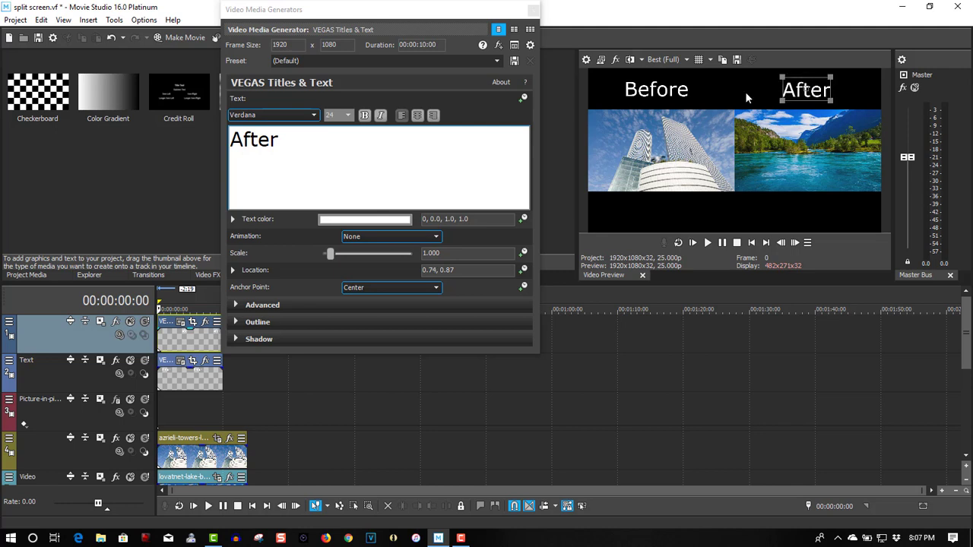
click(534, 11)
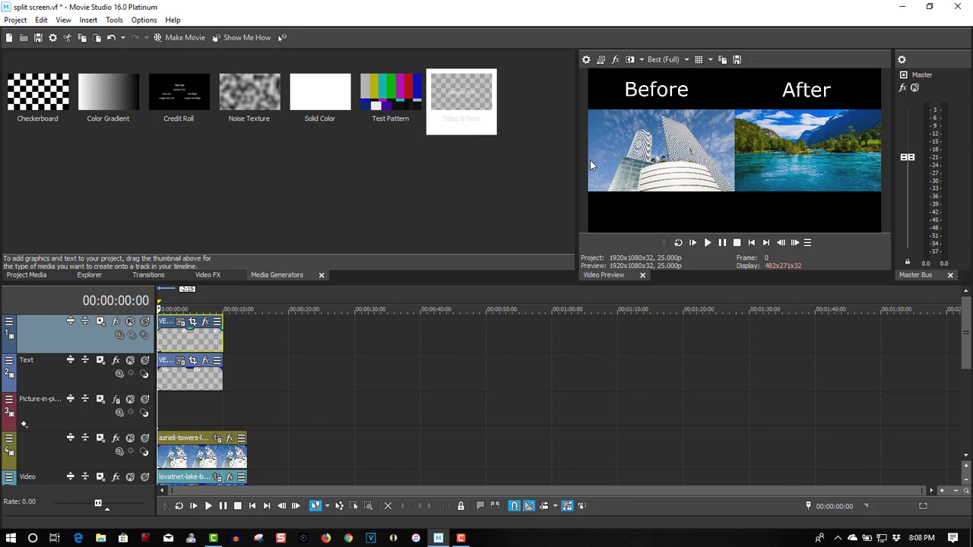
Lengthen the After and Before title events to end with the video clips, then preview playback
drag(222, 338, 246, 338)
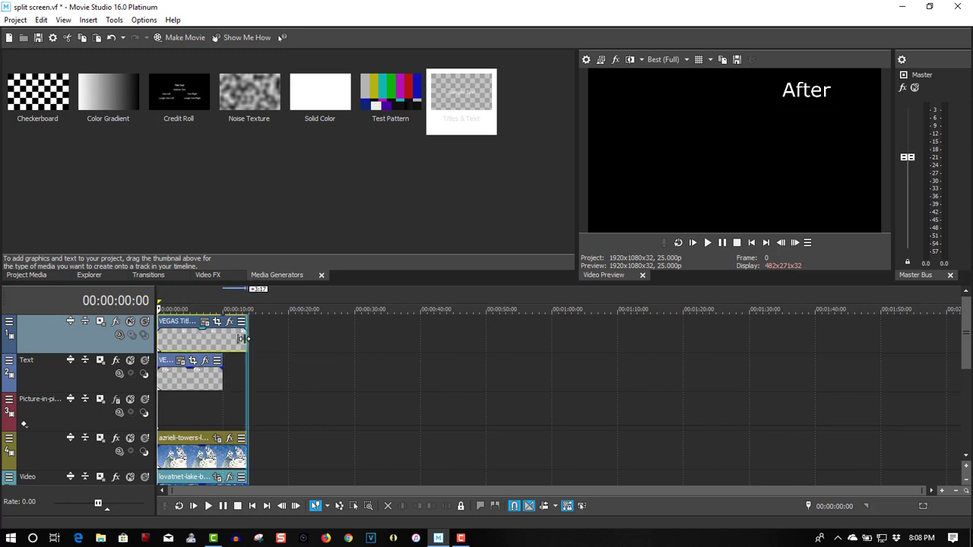
click(221, 375)
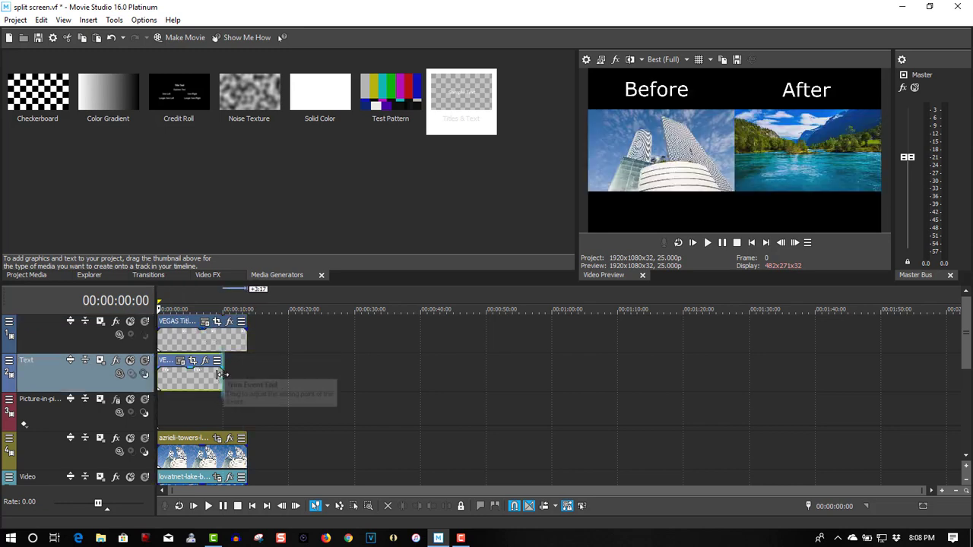
drag(221, 374, 247, 374)
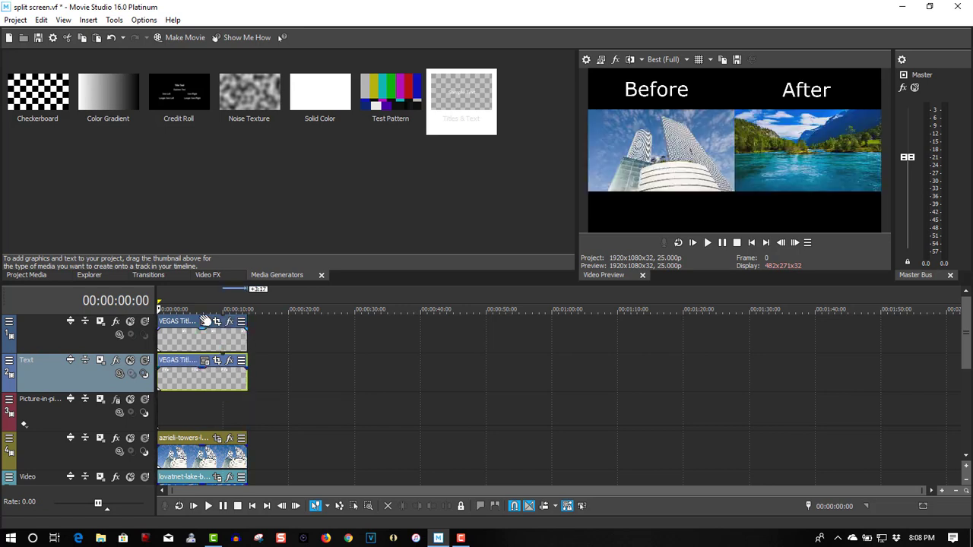
click(707, 243)
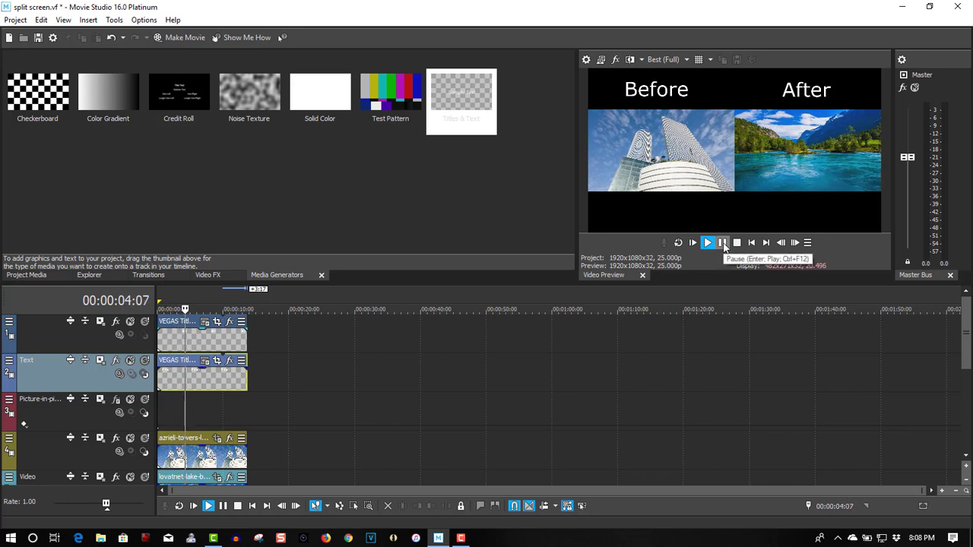
click(723, 242)
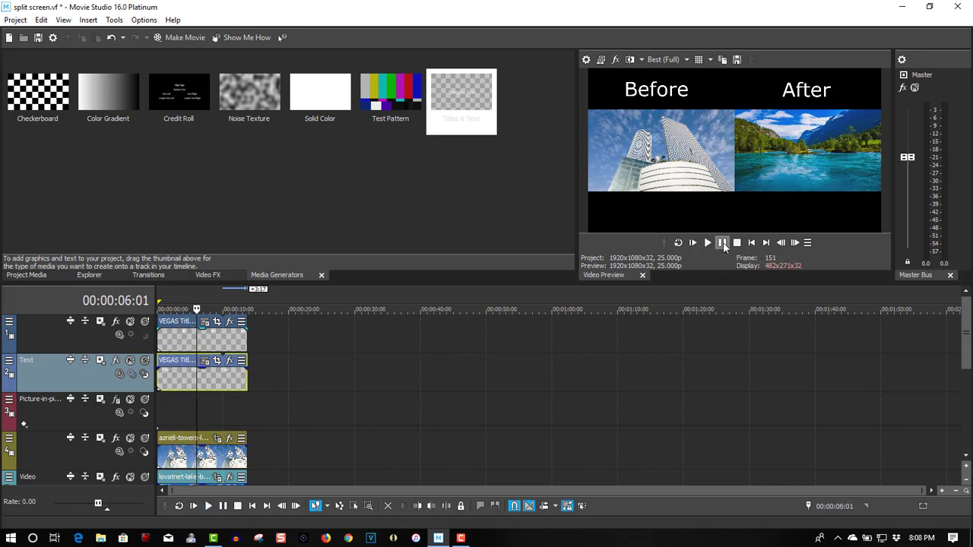